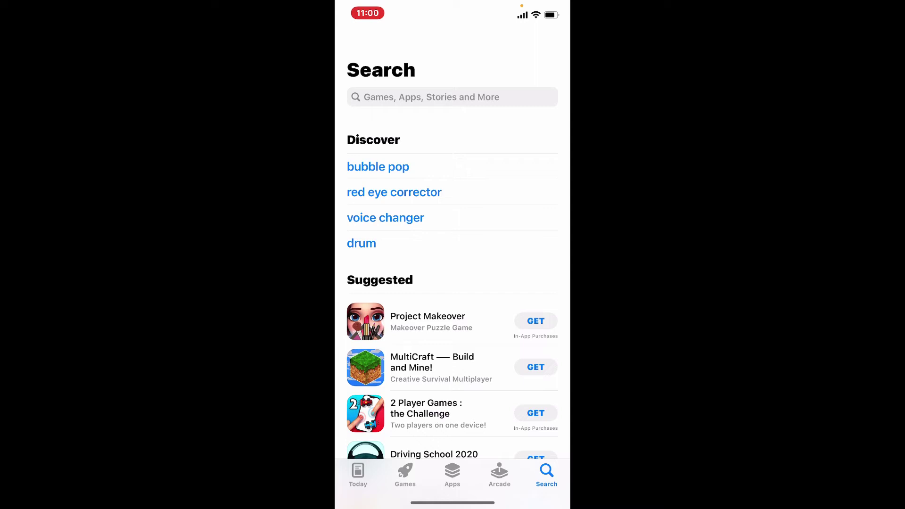
Step: Search the App Store for 'fnb bank app'
click(453, 97)
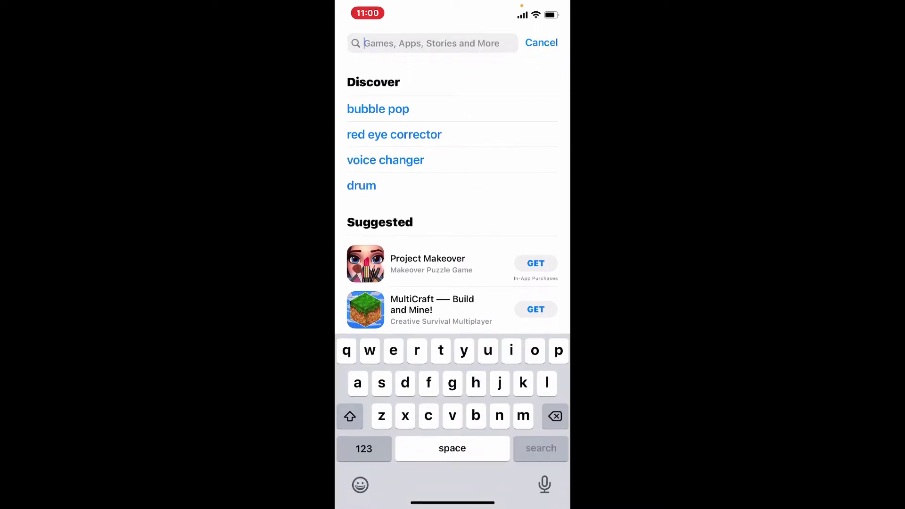
text(fnb b)
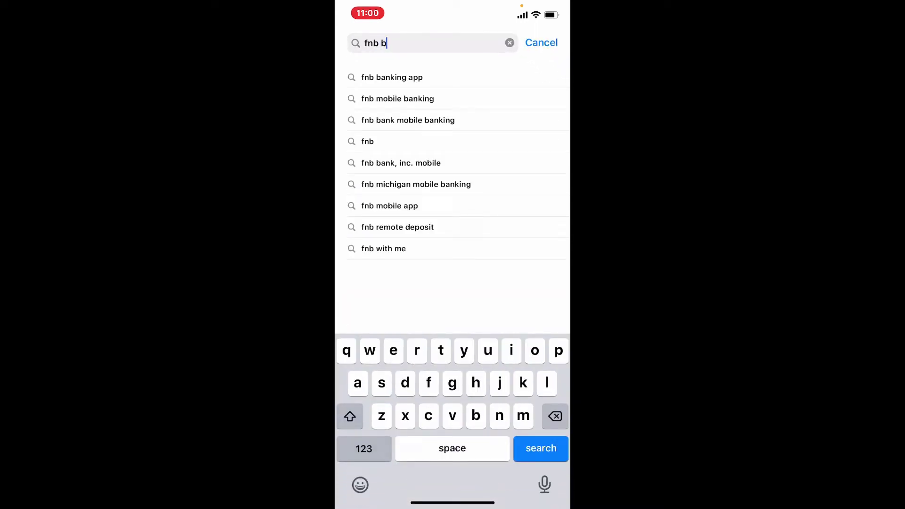
text(ank app)
key(Return)
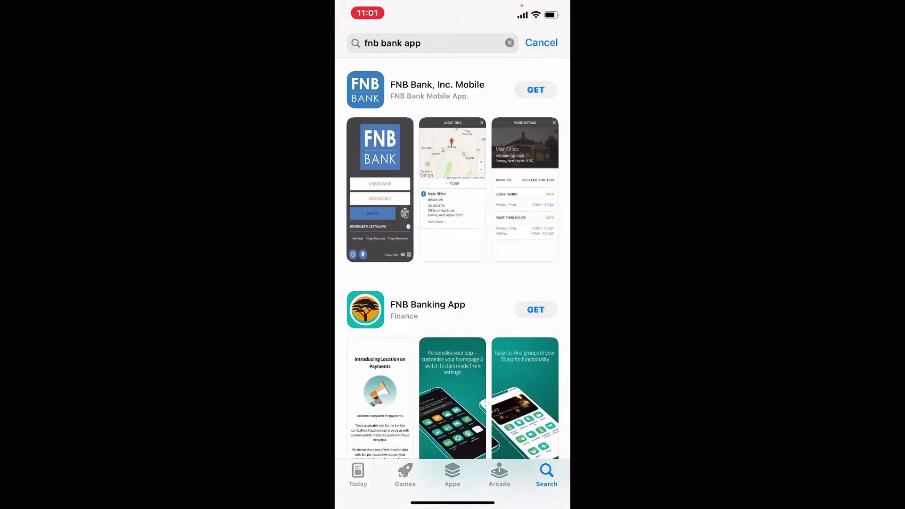
scroll(454, 283, down, 3)
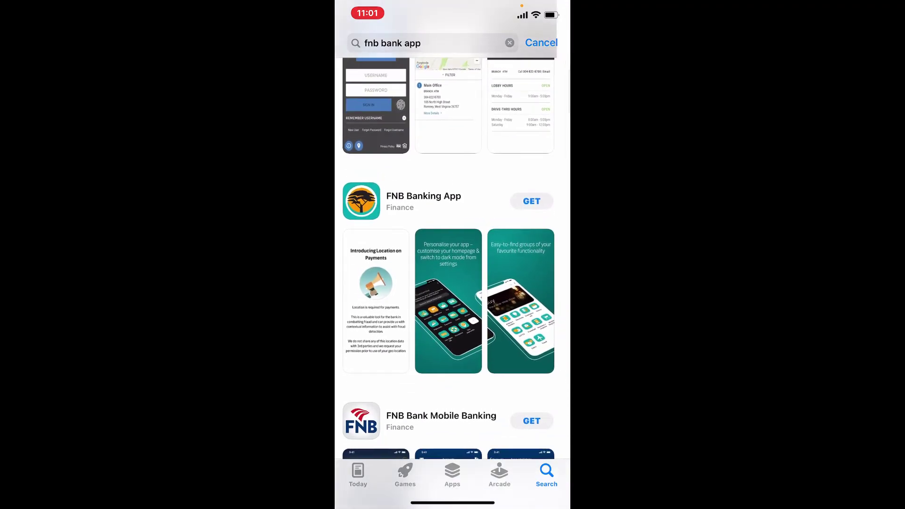
Step: Get the FNB Banking App by FNB Connect from its store page
click(423, 201)
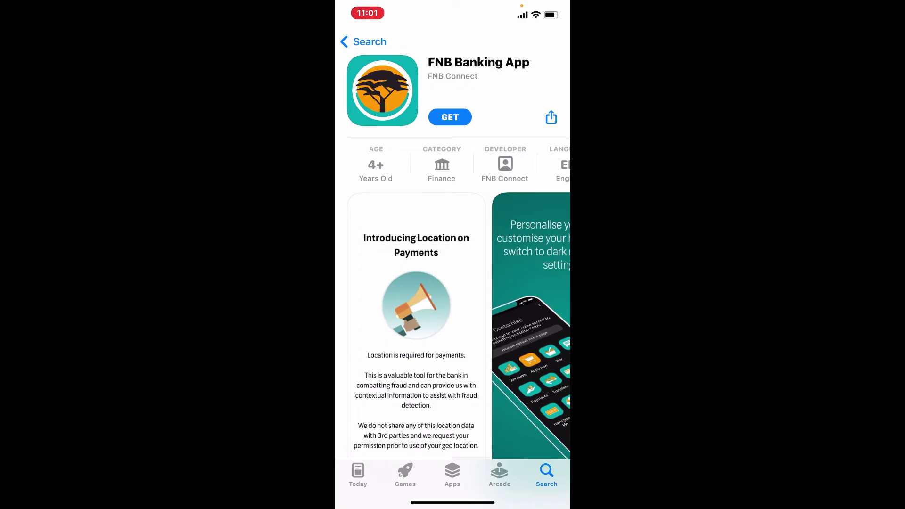
click(450, 116)
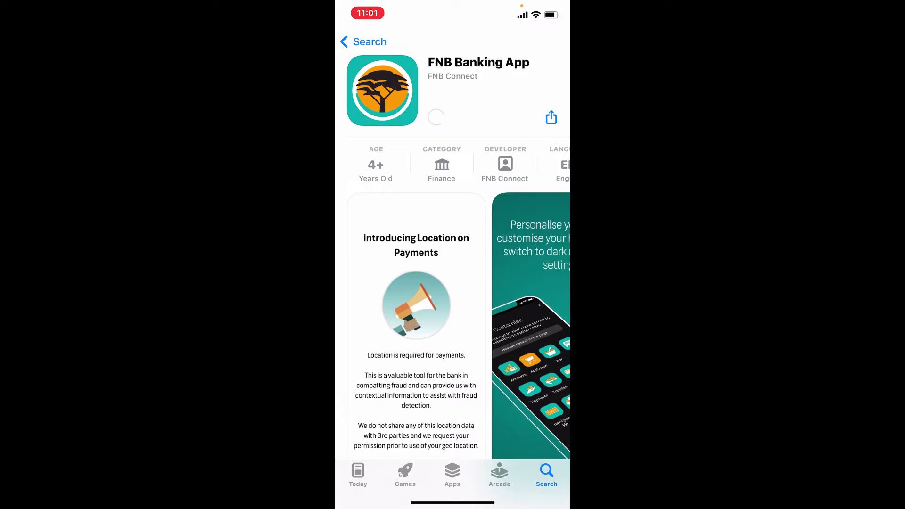
scroll(453, 326, right, 5)
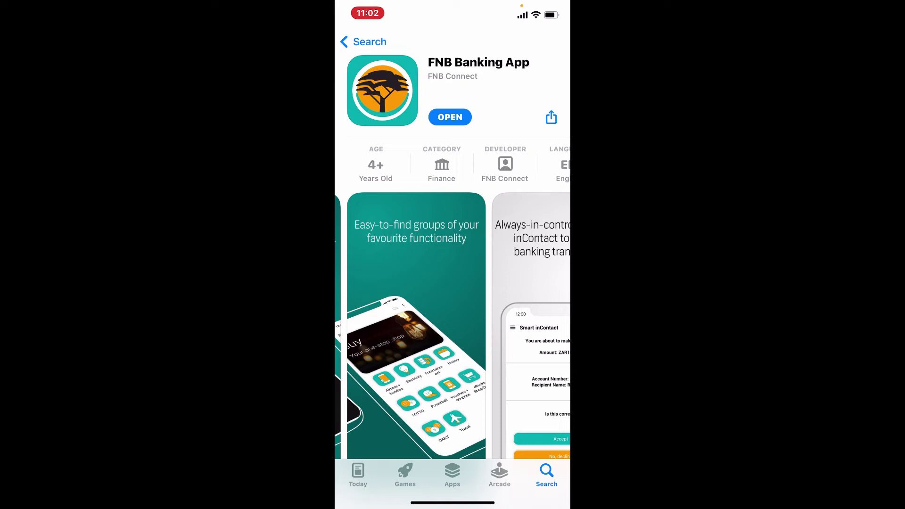
Step: Launch FNB Banking App to its loading screen, then return home and browse the pages
click(450, 117)
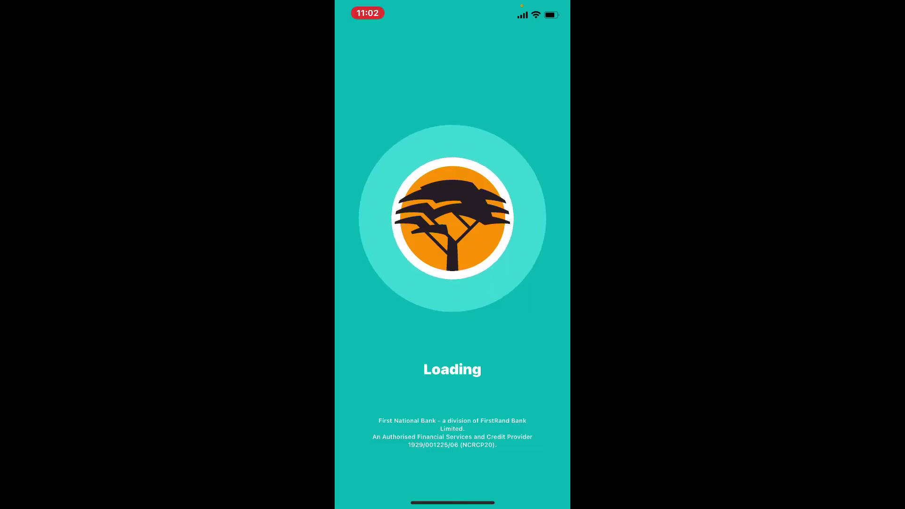
drag(452, 502, 453, 283)
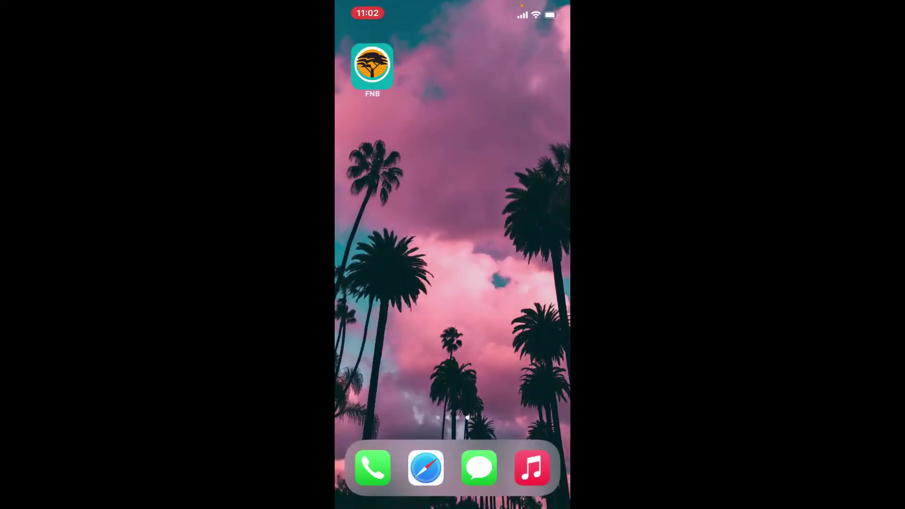
drag(368, 247, 538, 248)
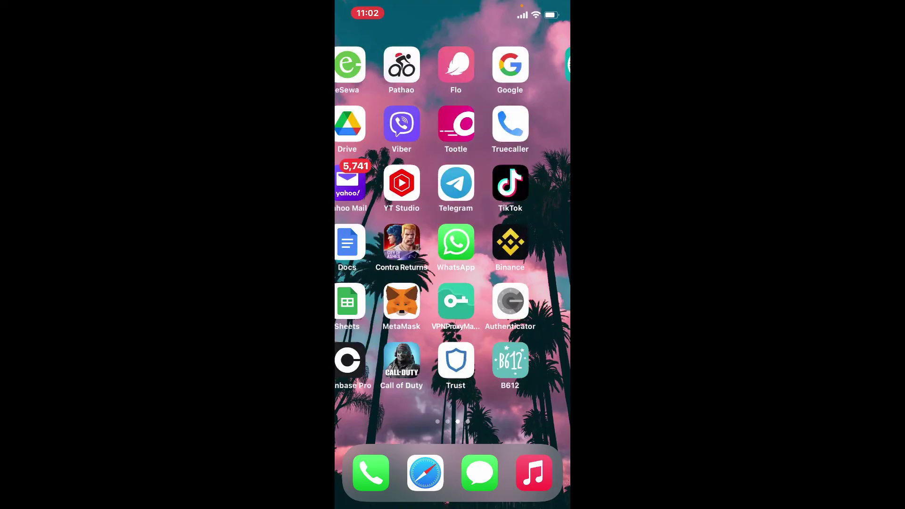
drag(368, 247, 537, 247)
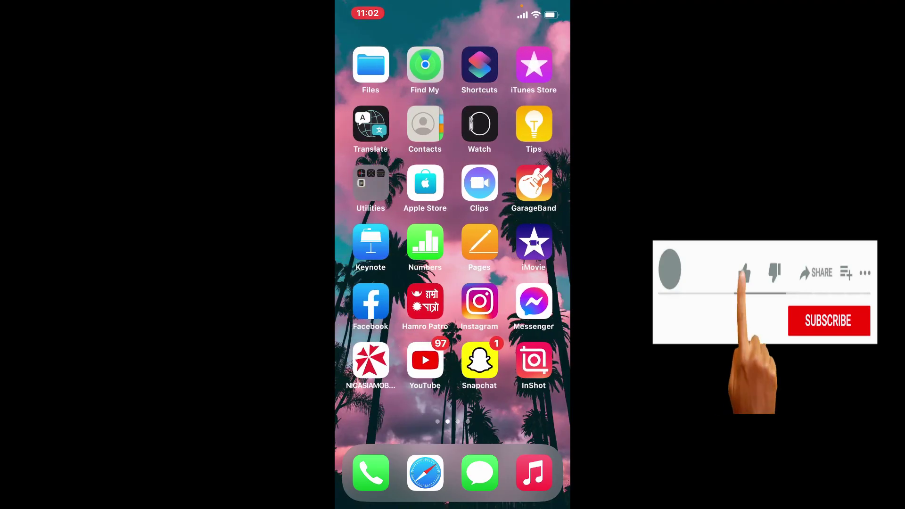